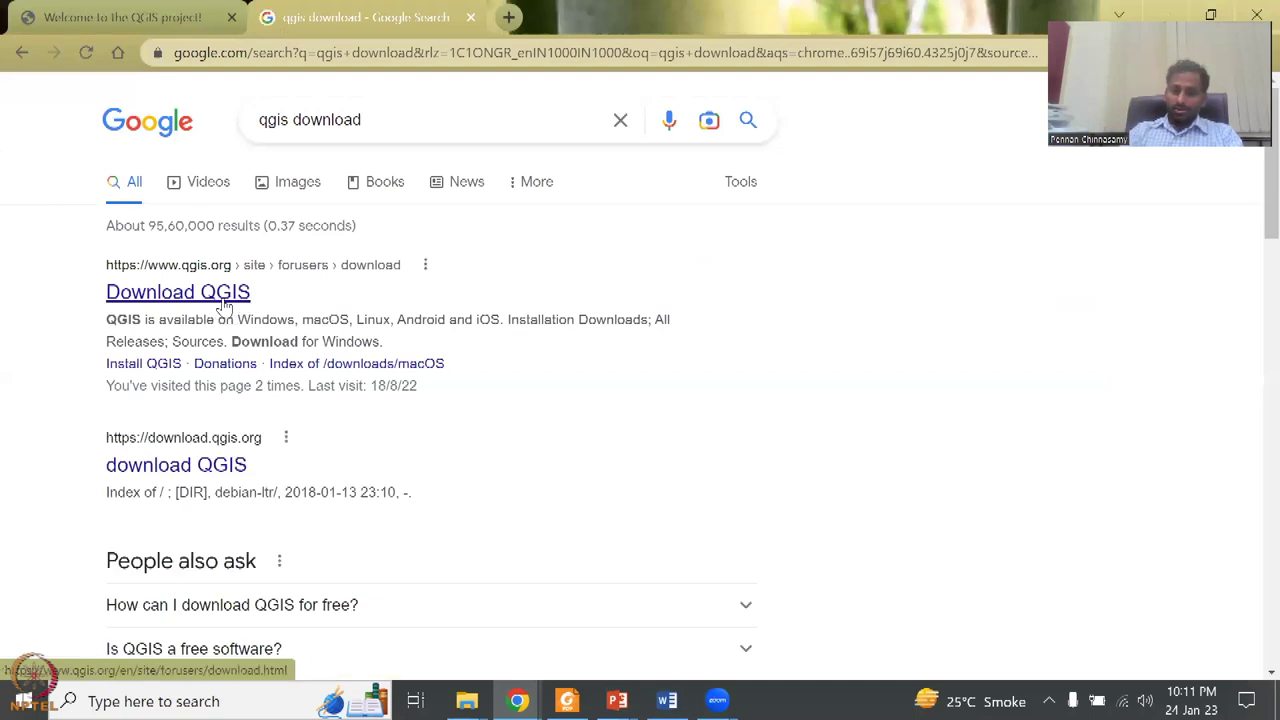
Look through the Google search results for the QGIS download
scroll(365, 399, down, 1)
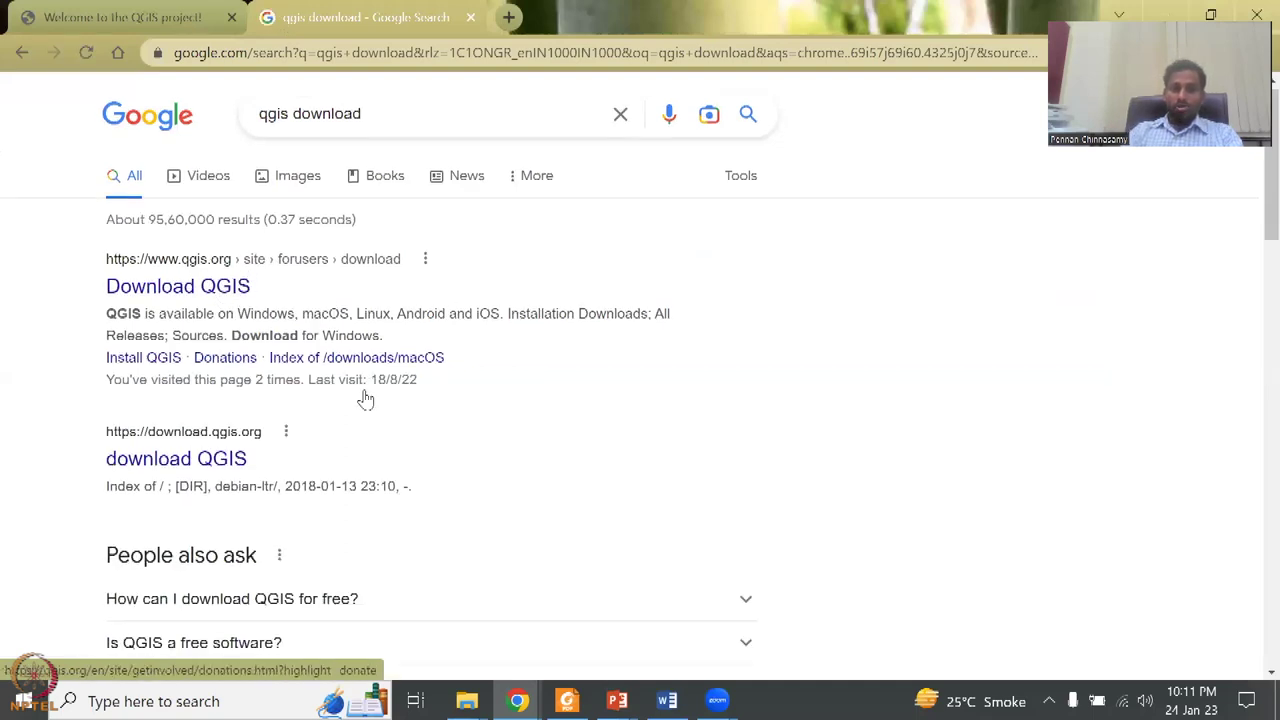
scroll(365, 399, down, 10)
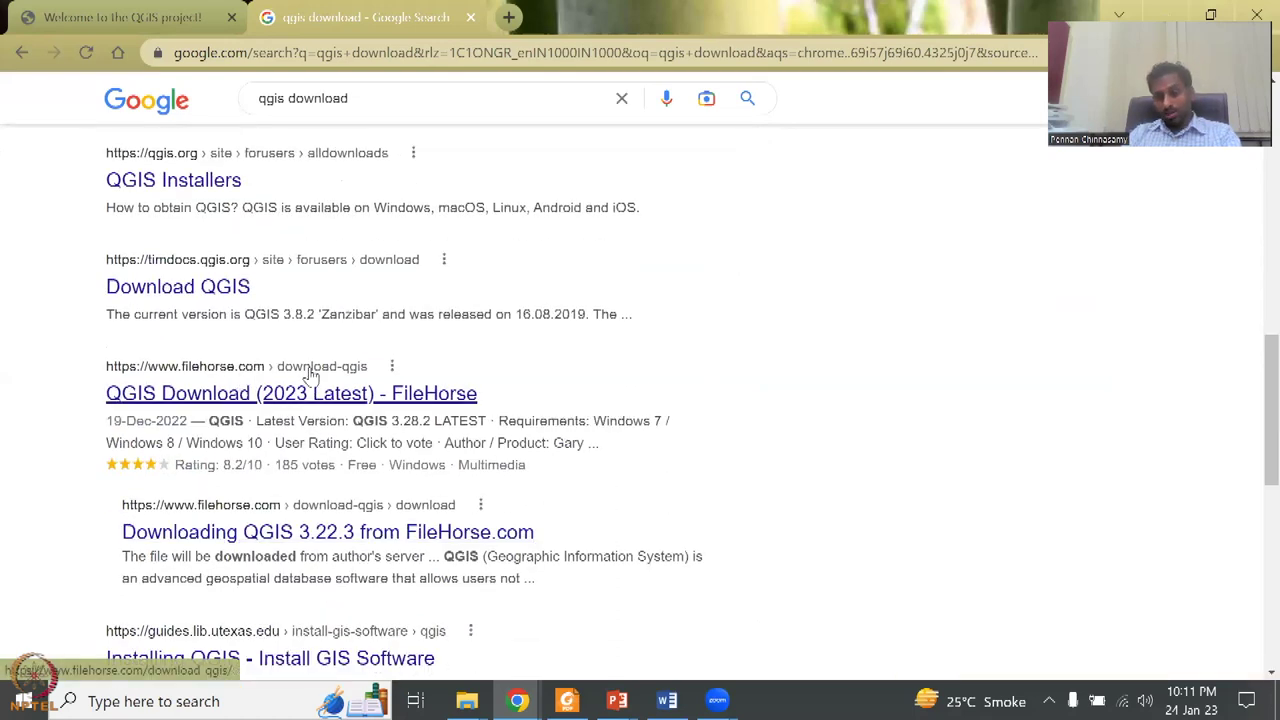
scroll(310, 375, down, 3)
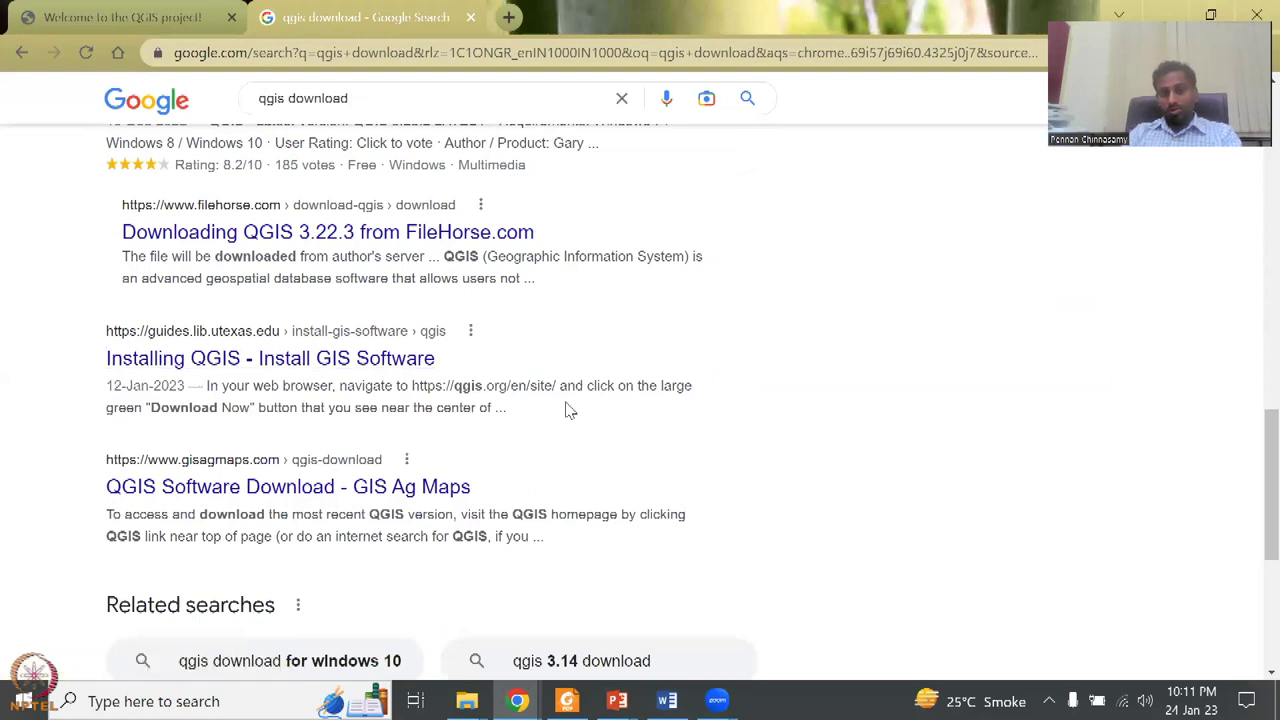
scroll(607, 490, down, 3)
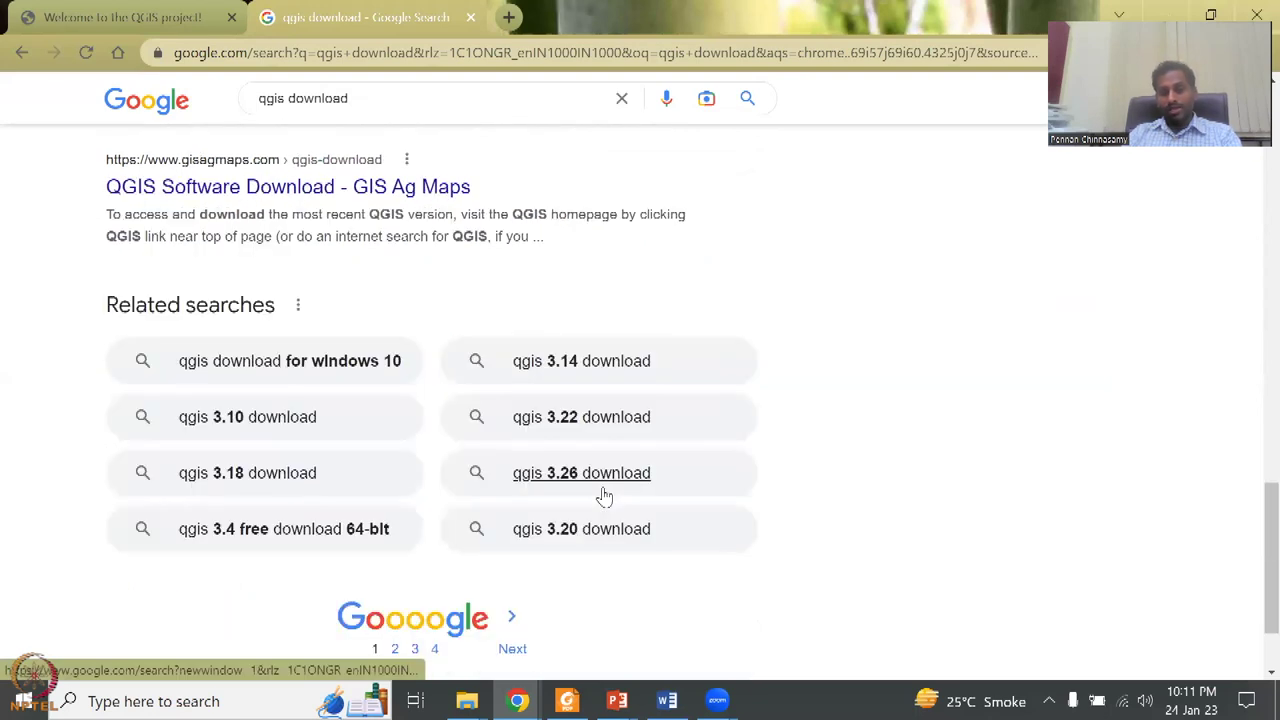
scroll(605, 495, up, 15)
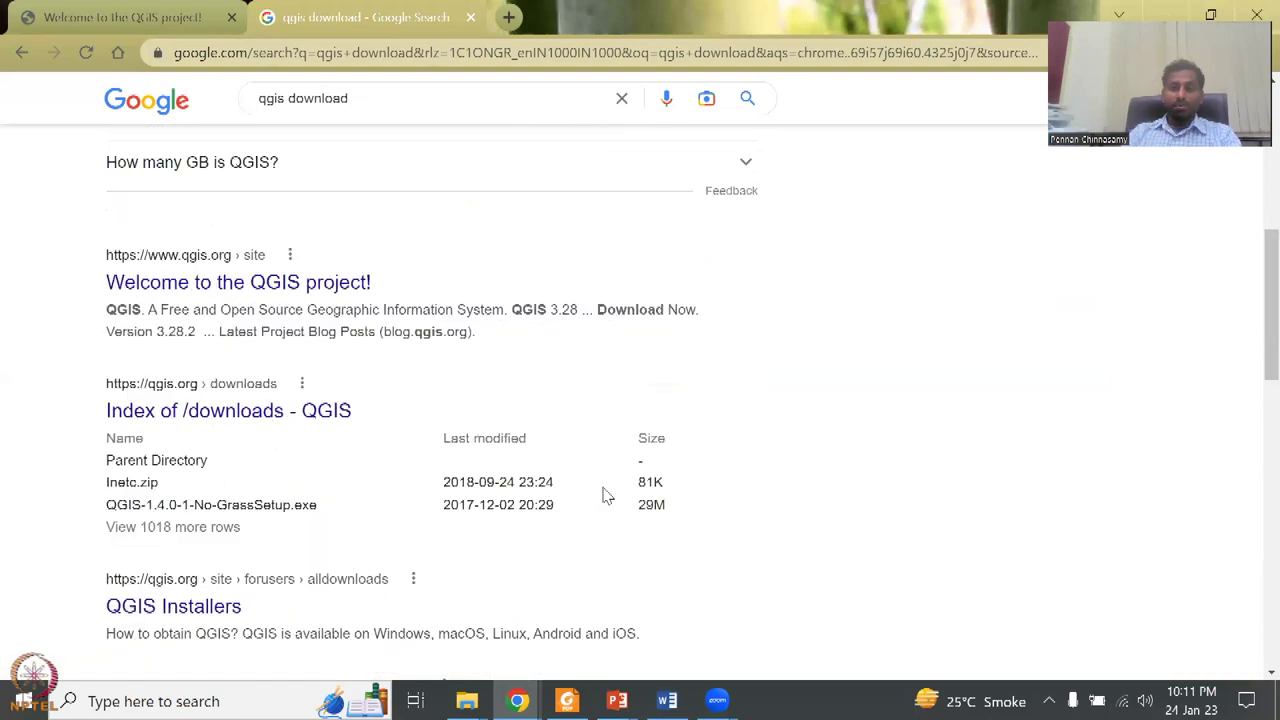
scroll(485, 480, up, 1)
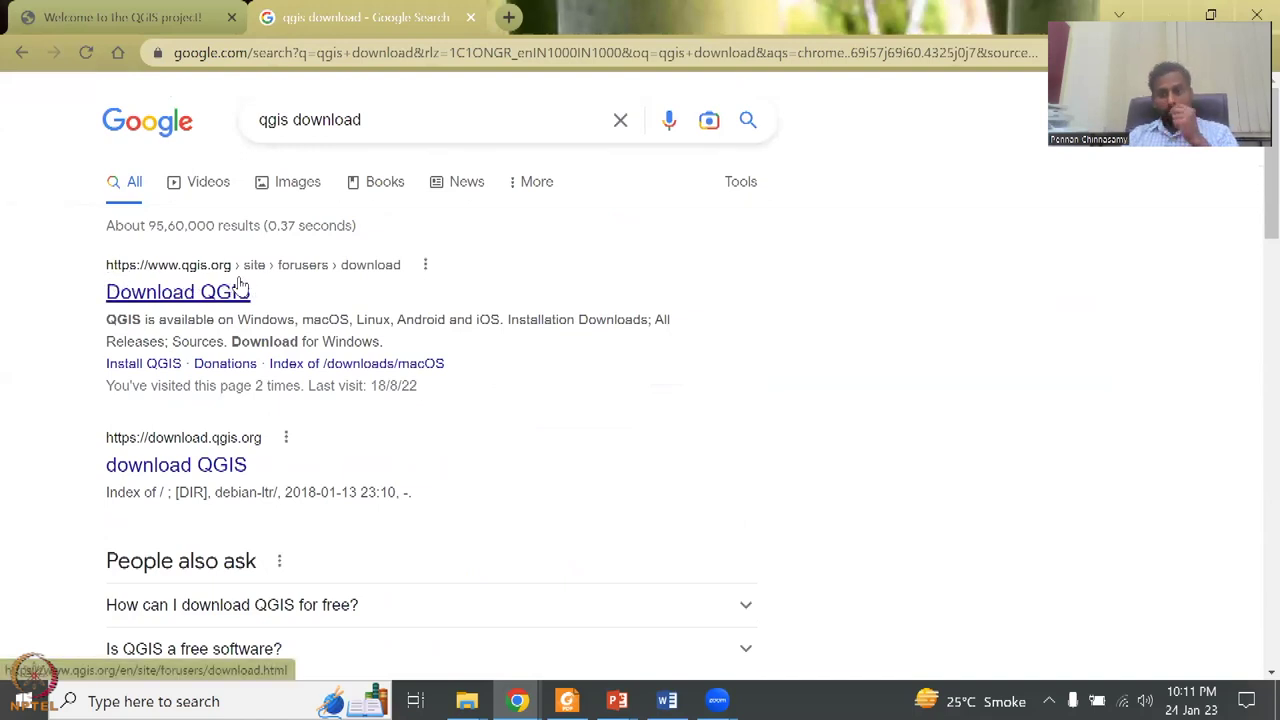
Return to the QGIS project site and close the Google search results
click(145, 10)
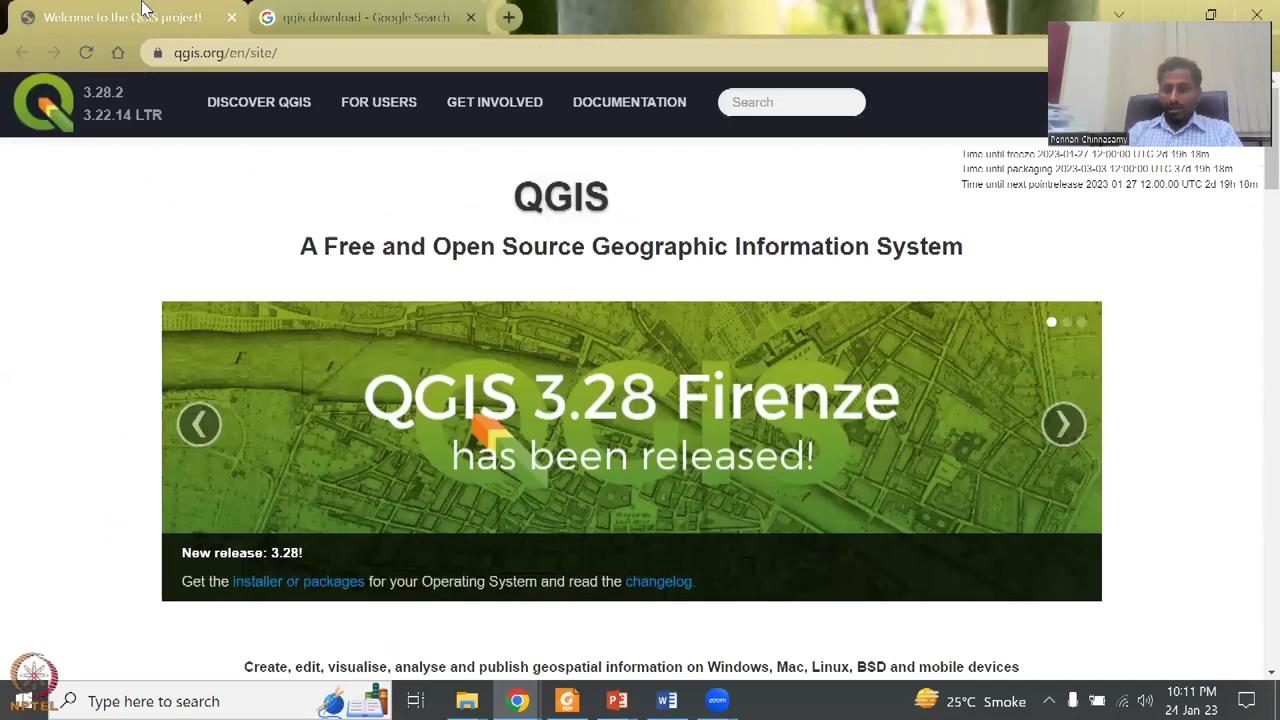
click(481, 22)
click(471, 17)
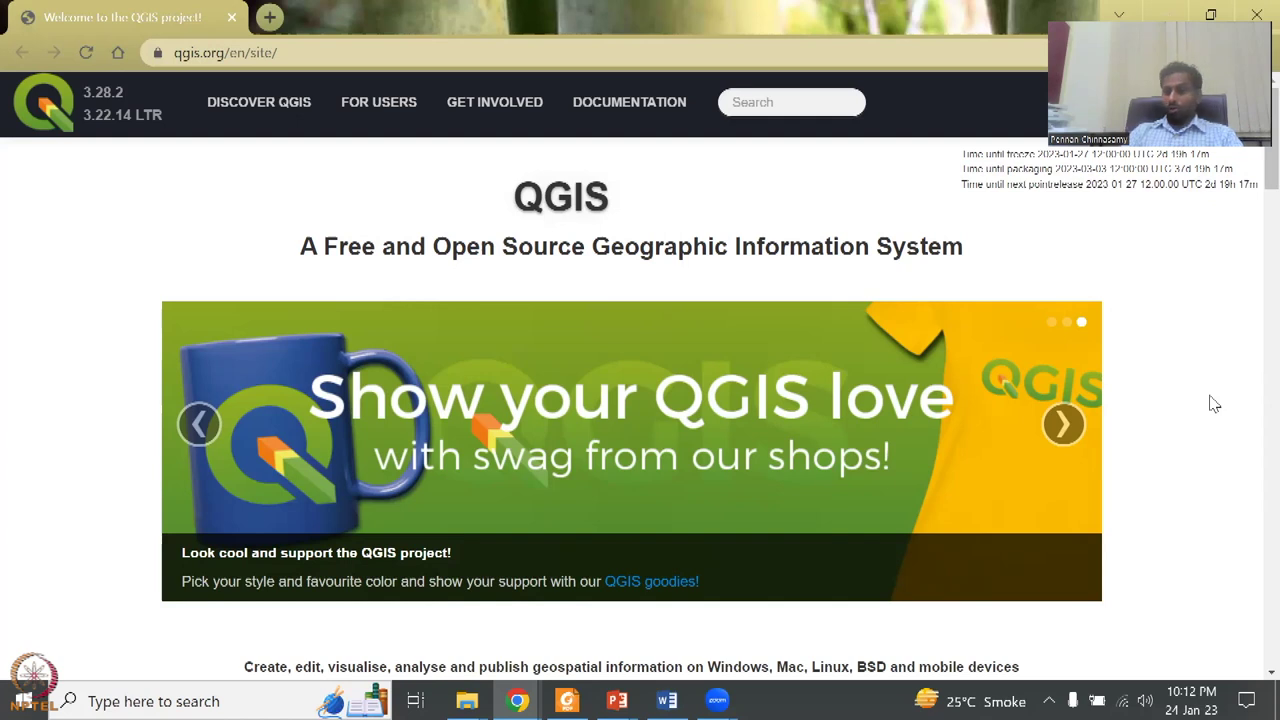
Examine the QGIS home page, including its project news, community news, sustaining members and download option
scroll(1214, 403, down, 4)
scroll(1214, 403, down, 4)
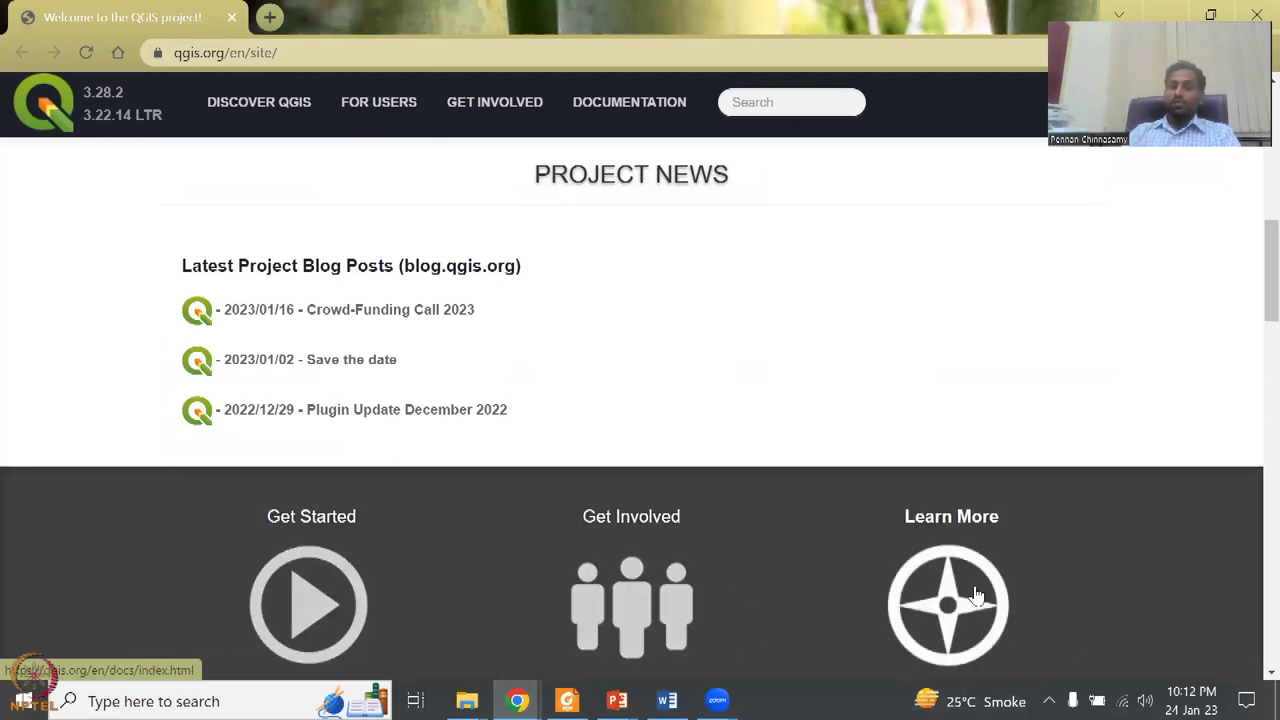
scroll(974, 583, down, 3)
scroll(976, 584, down, 4)
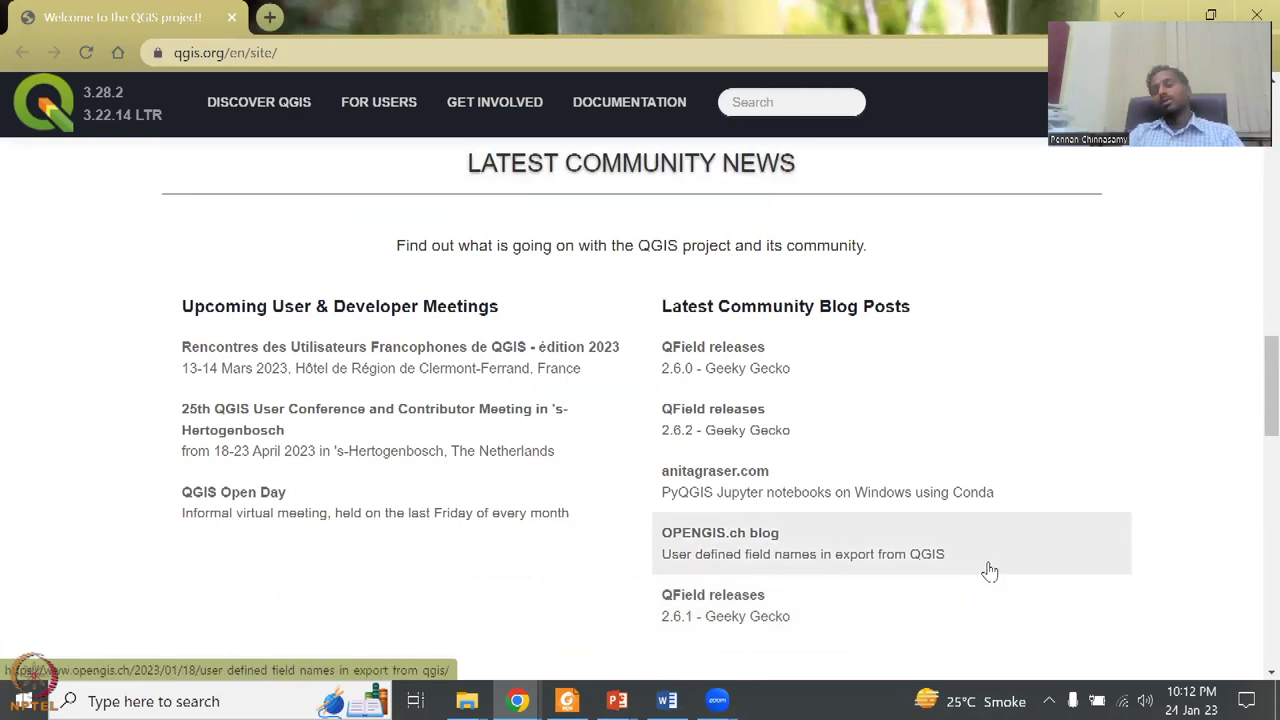
scroll(989, 571, down, 12)
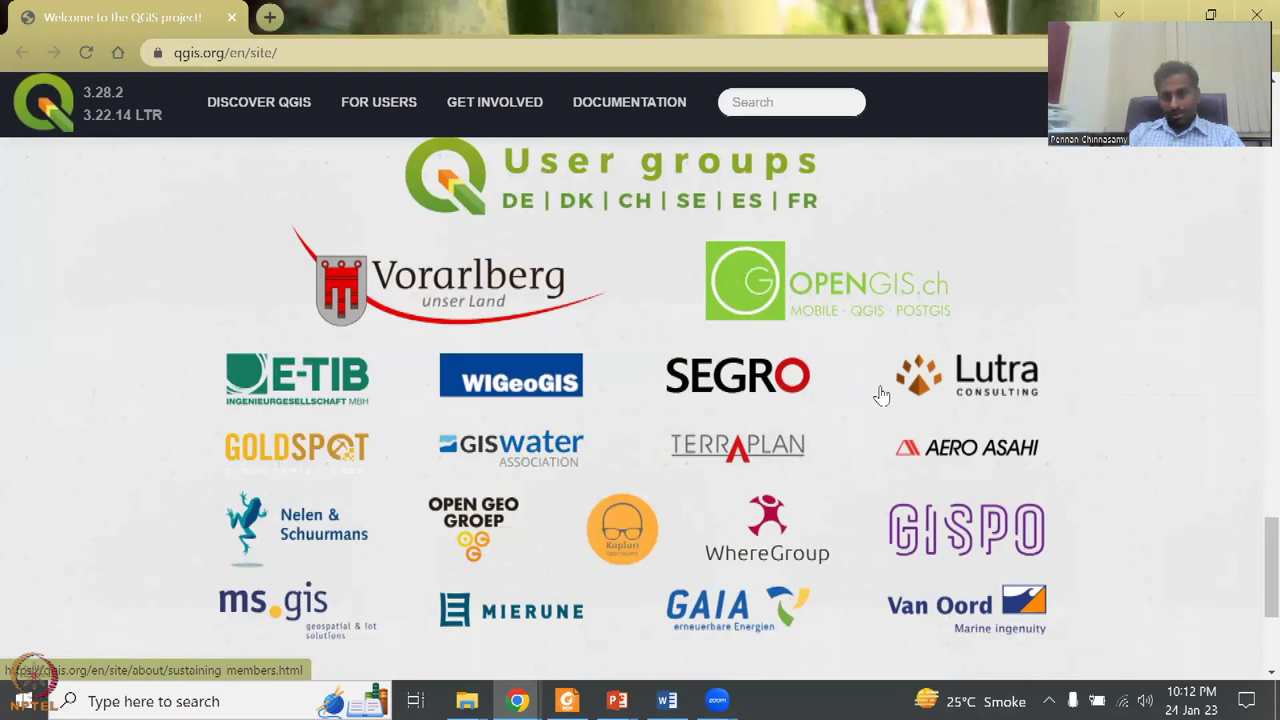
scroll(881, 395, down, 3)
scroll(885, 423, up, 3)
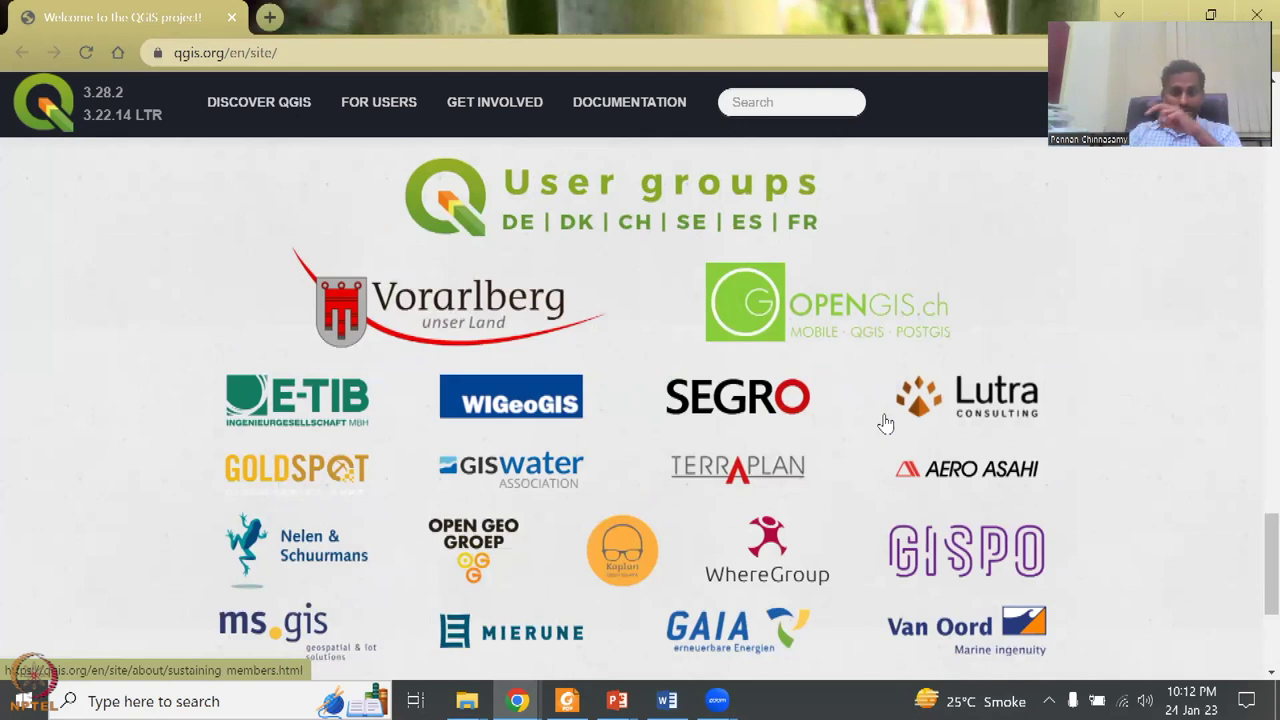
scroll(885, 423, up, 15)
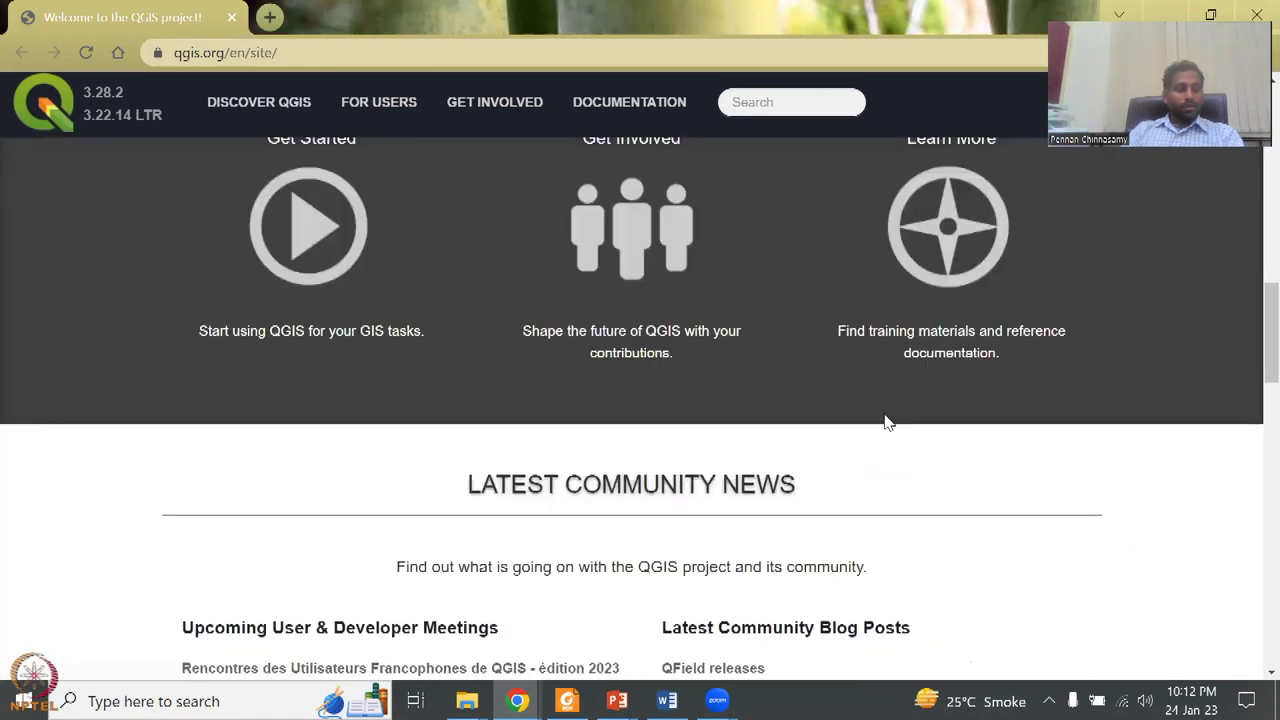
scroll(501, 434, up, 5)
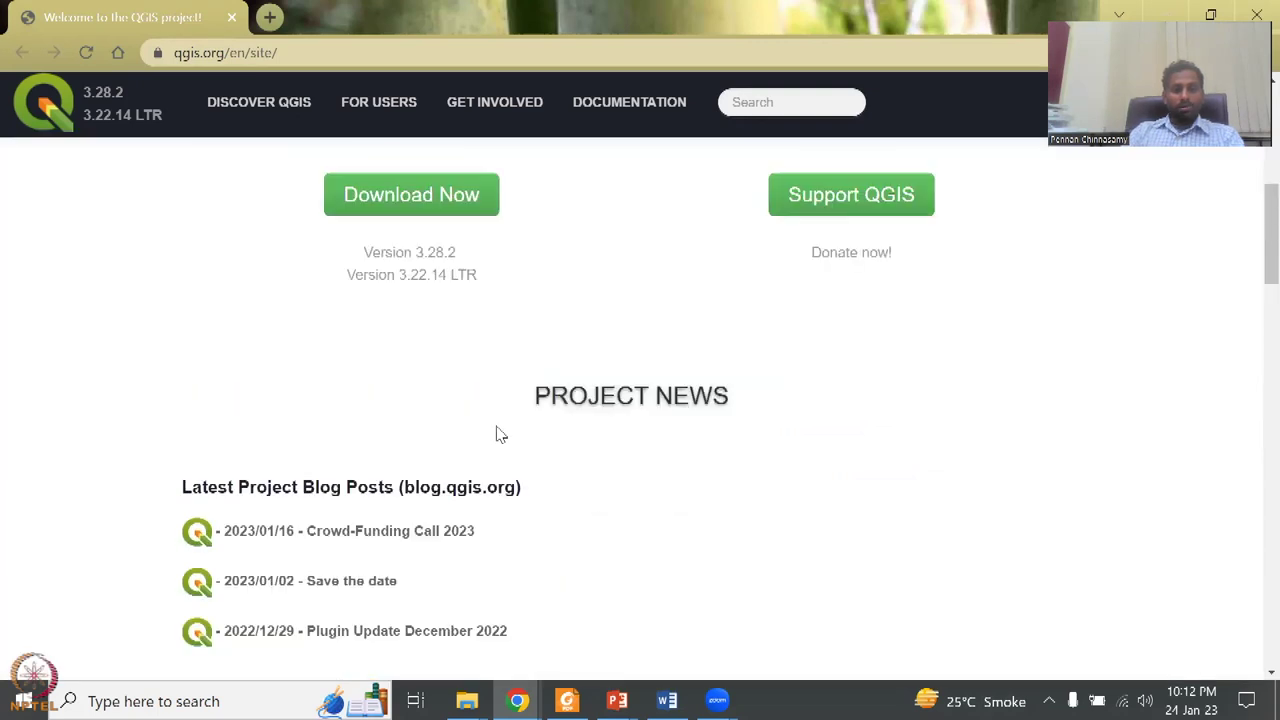
scroll(501, 434, up, 3)
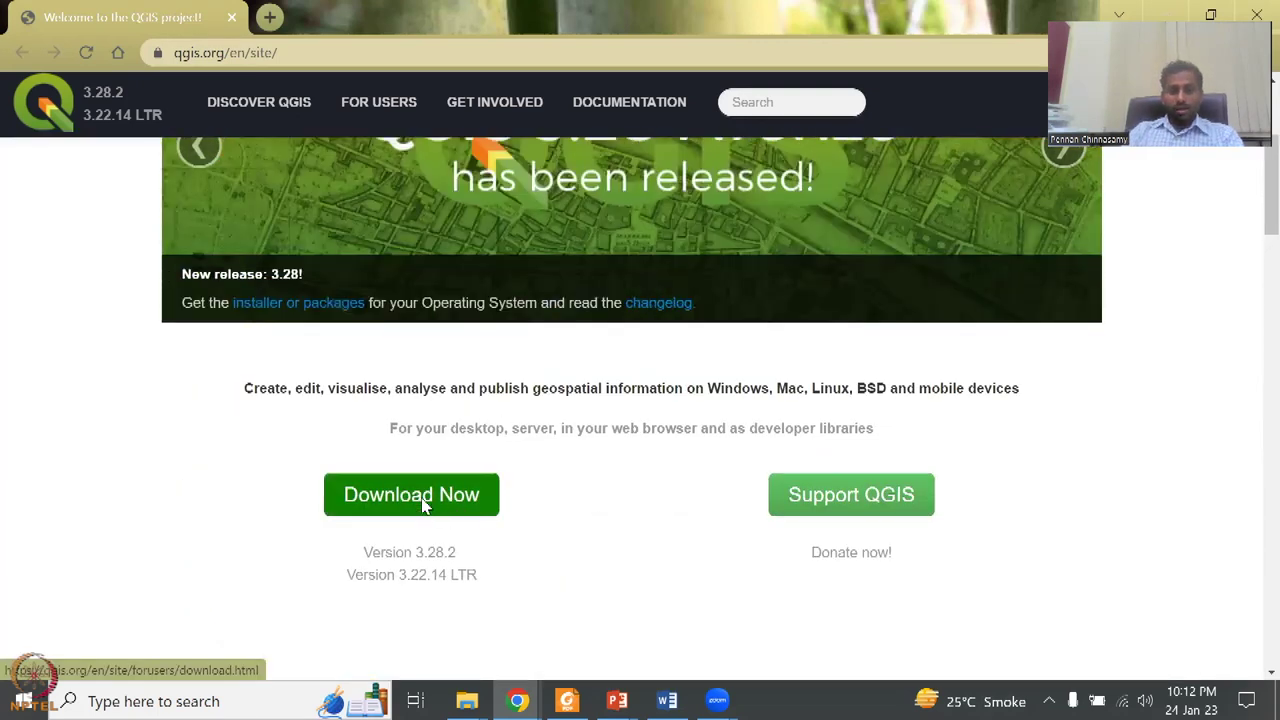
scroll(423, 508, up, 3)
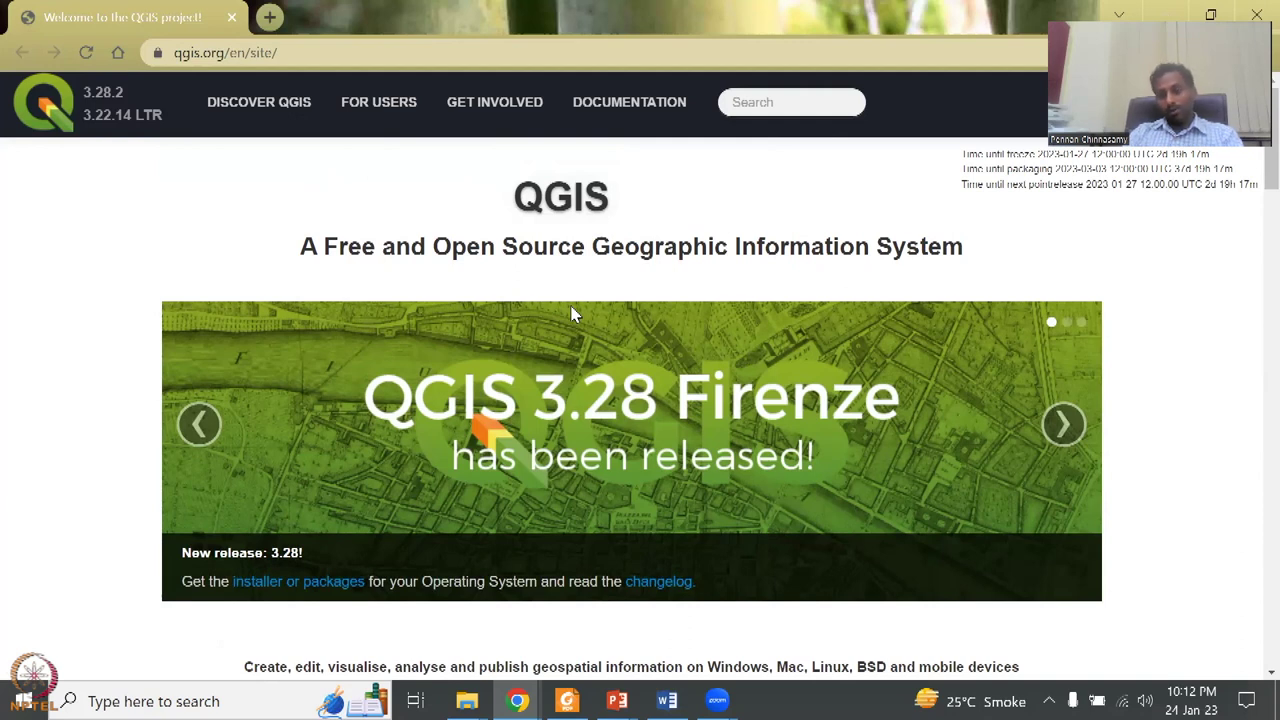
Open the QGIS download page and review the platform sections, collapsing and reopening the Windows downloads
scroll(572, 314, down, 3)
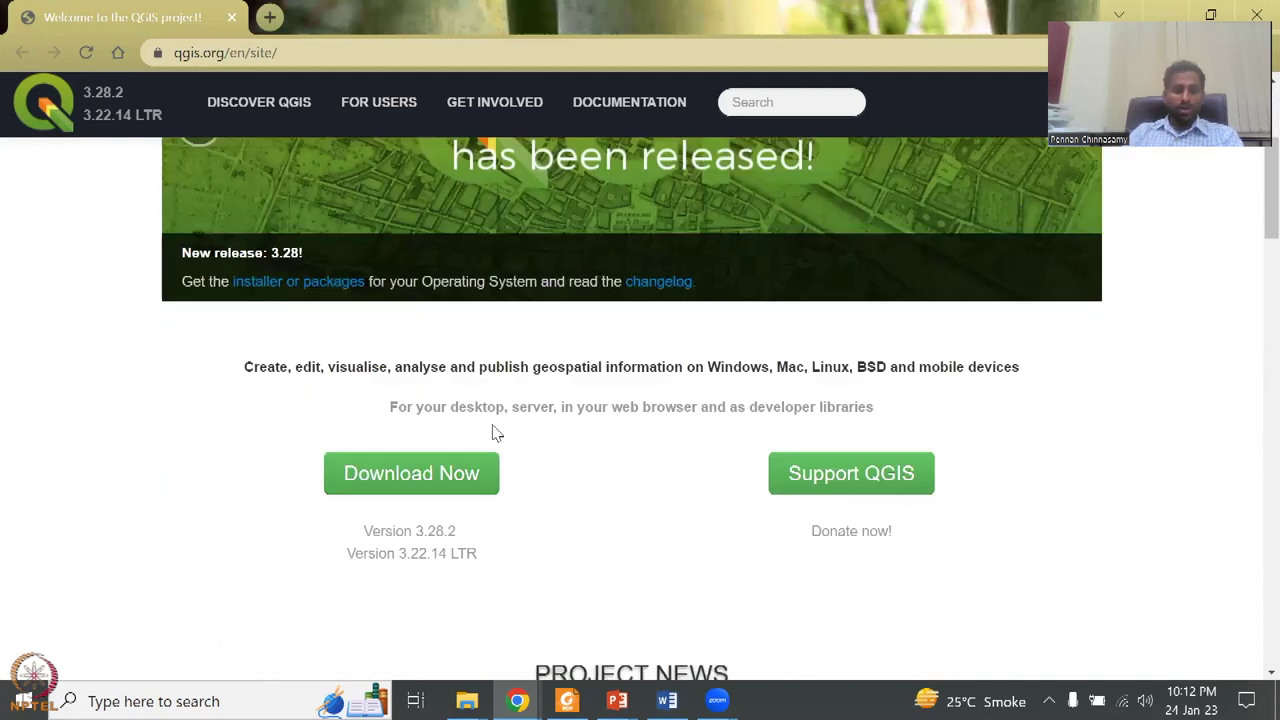
click(453, 478)
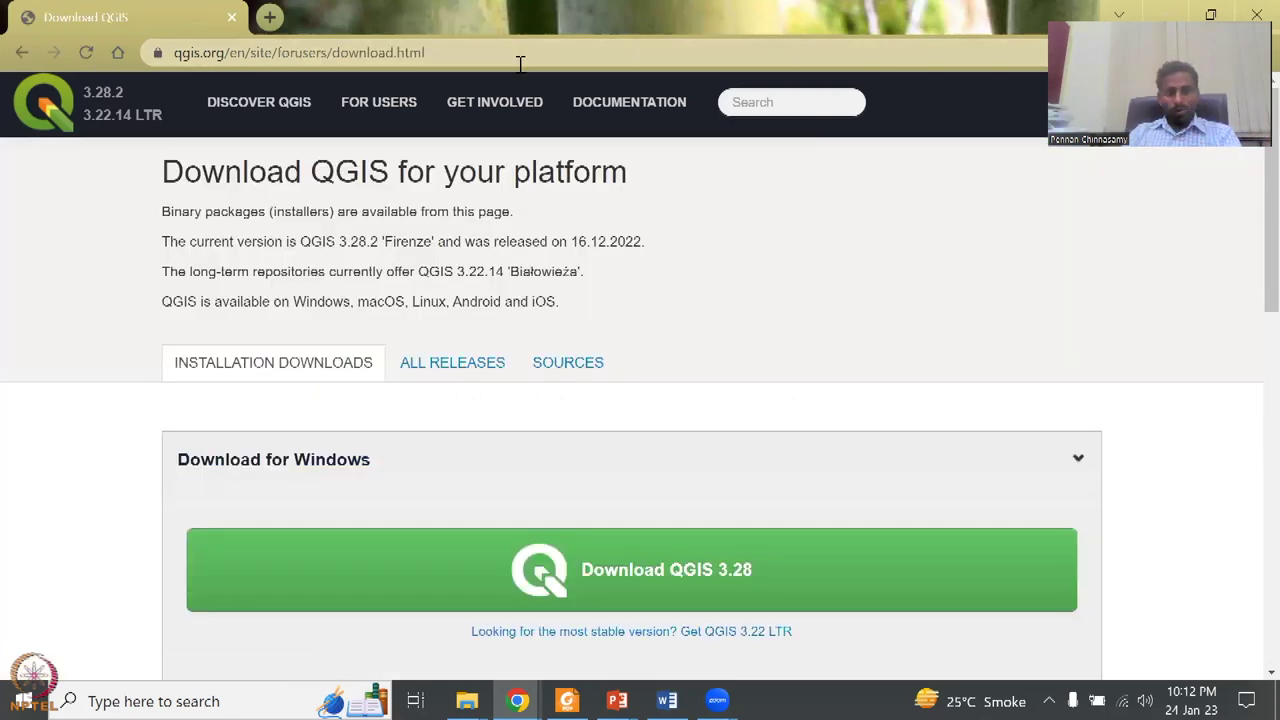
scroll(588, 301, down, 7)
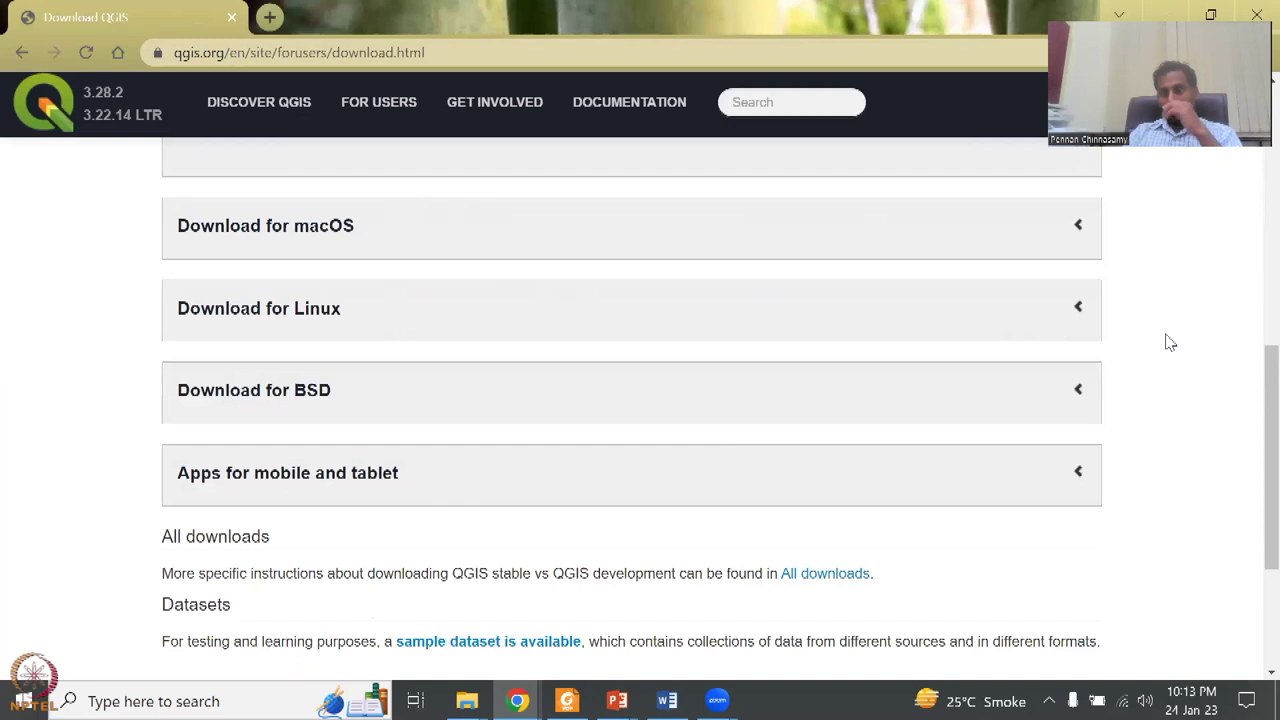
scroll(1169, 344, up, 2)
scroll(1169, 344, up, 3)
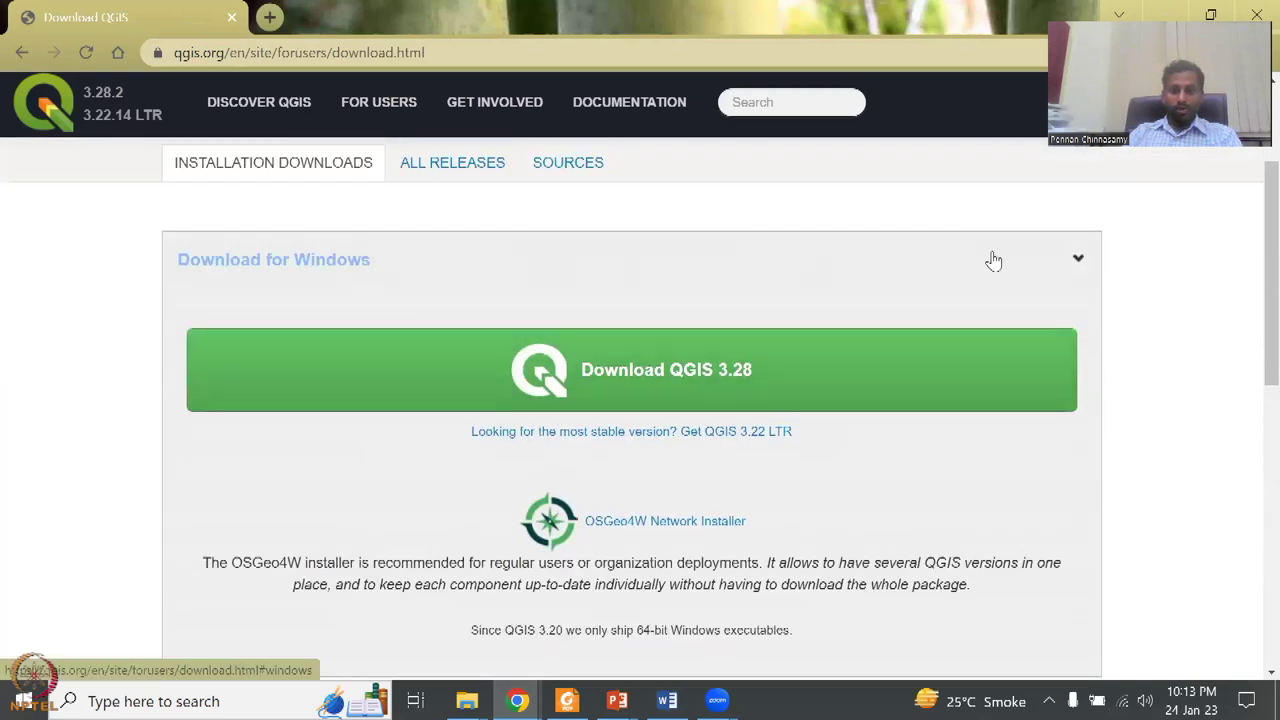
click(1077, 257)
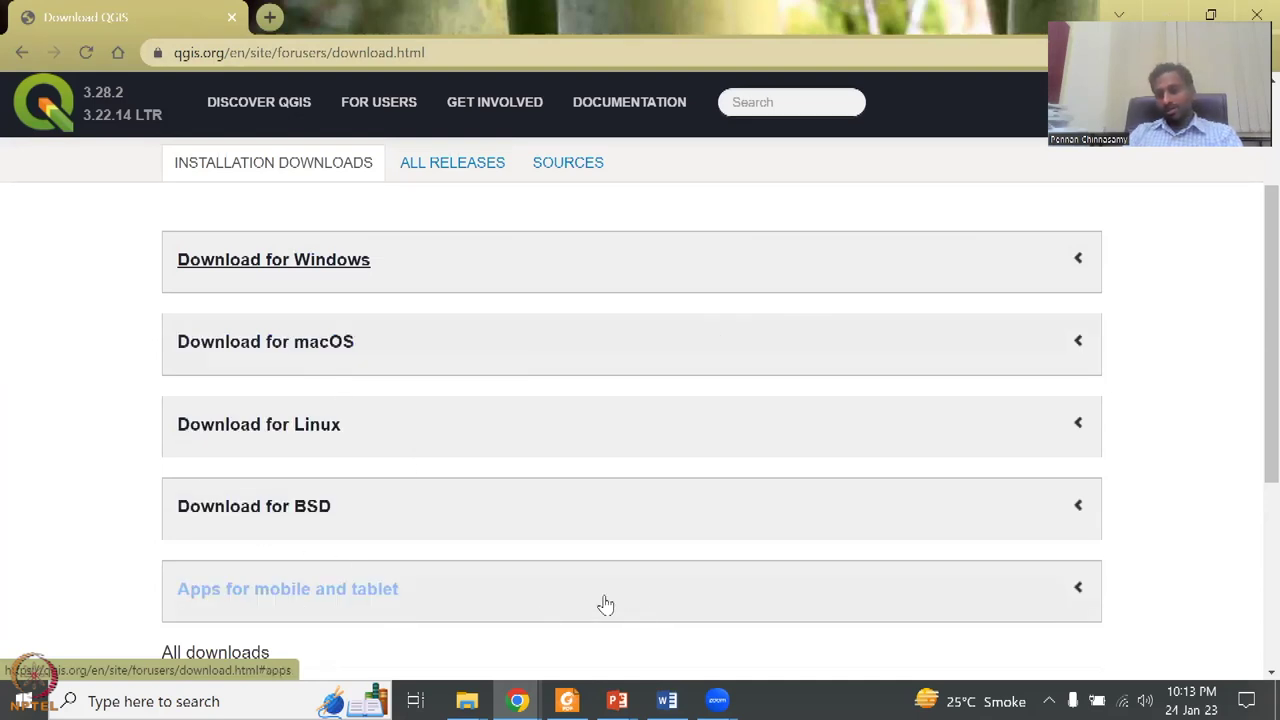
click(659, 280)
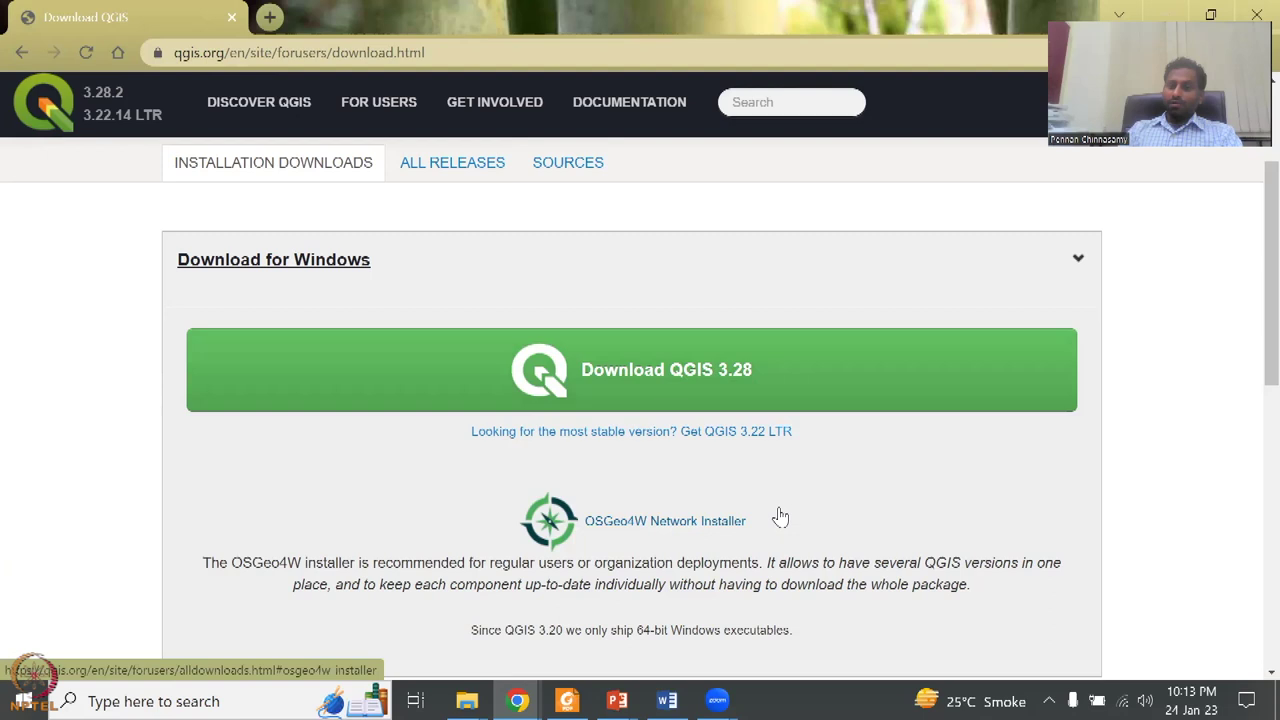
Start downloading the QGIS 3.22 LTR installer for Windows and cancel the save
scroll(780, 516, down, 1)
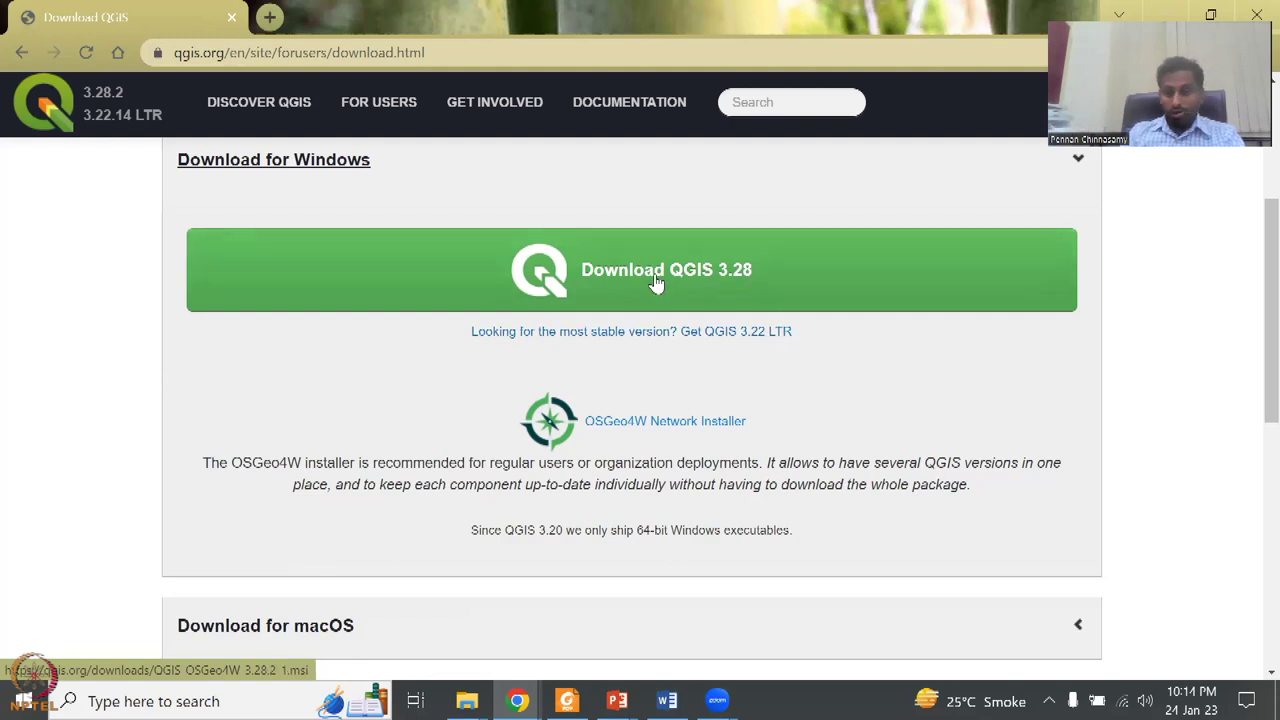
click(688, 331)
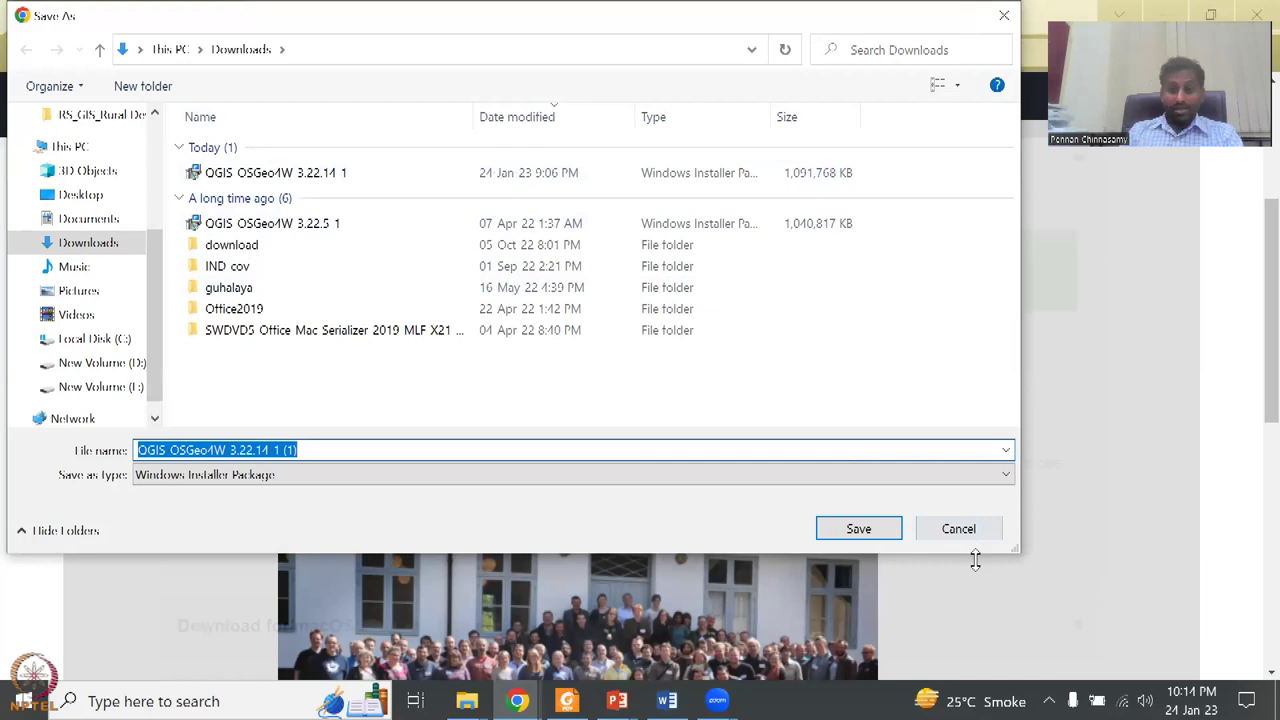
click(958, 530)
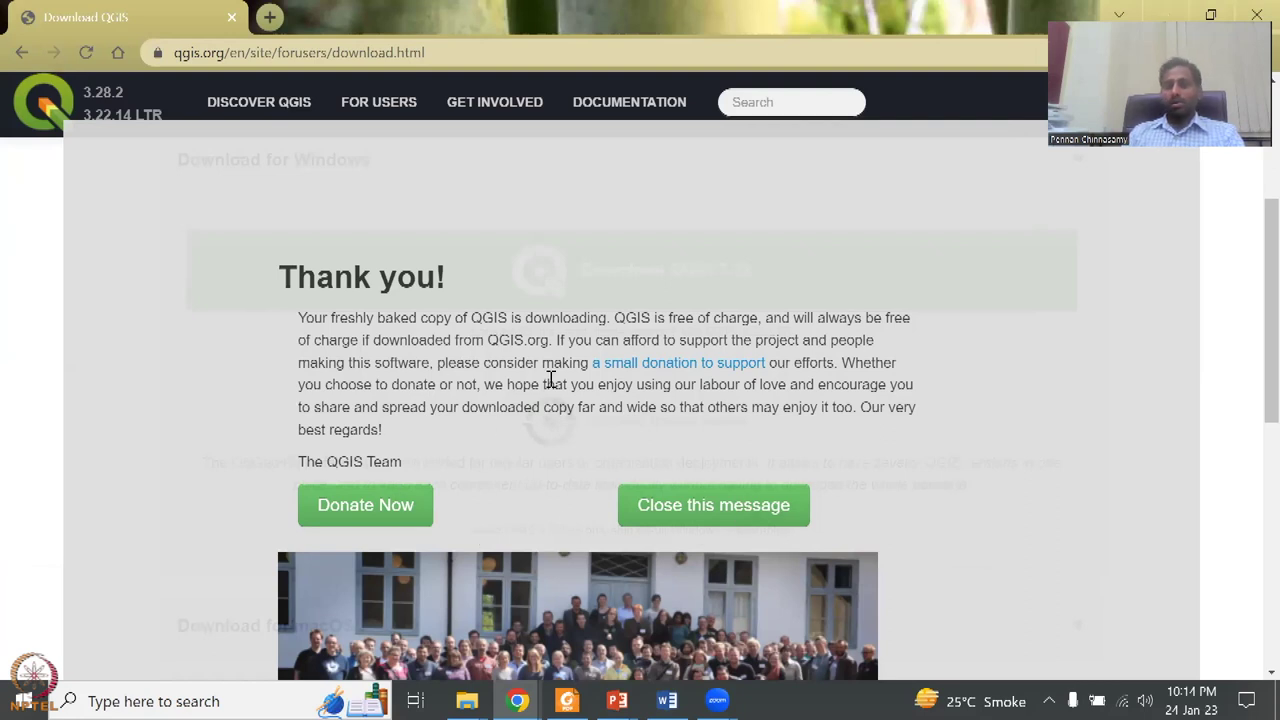
Choose to remove the existing installation in the QGIS 3.22.14 setup wizard and confirm the removal
scroll(760, 487, down, 3)
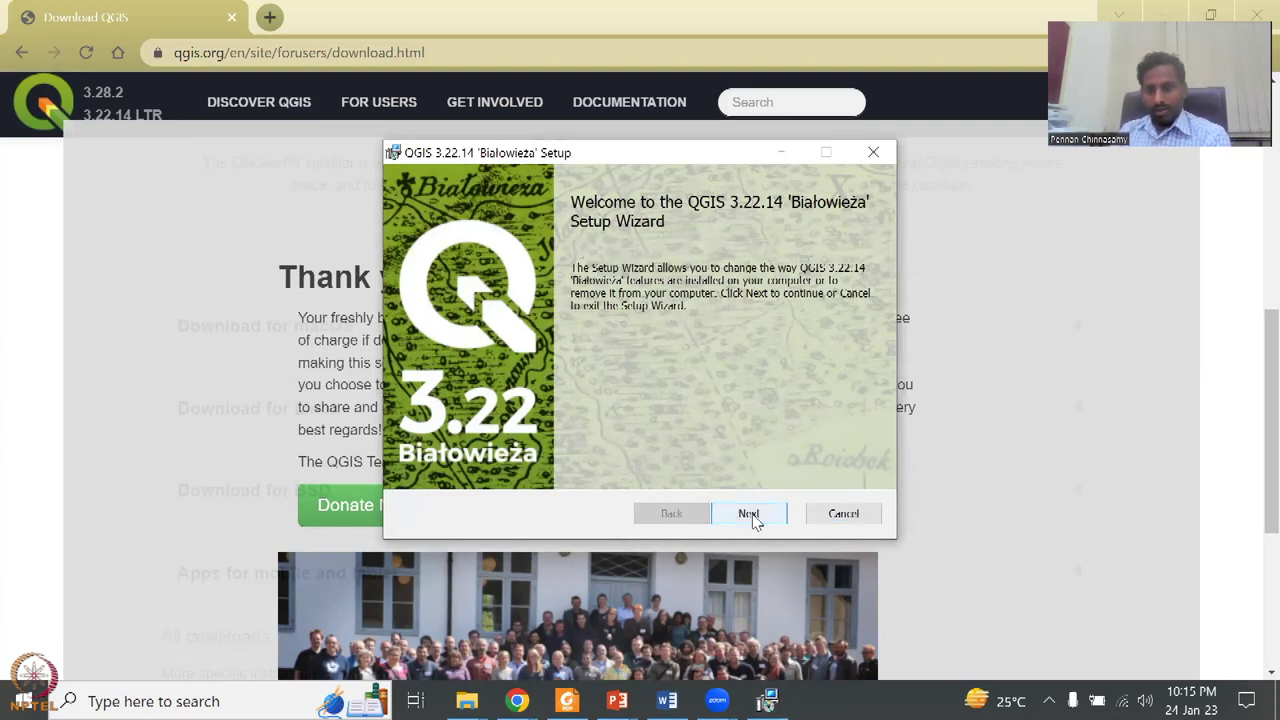
click(749, 514)
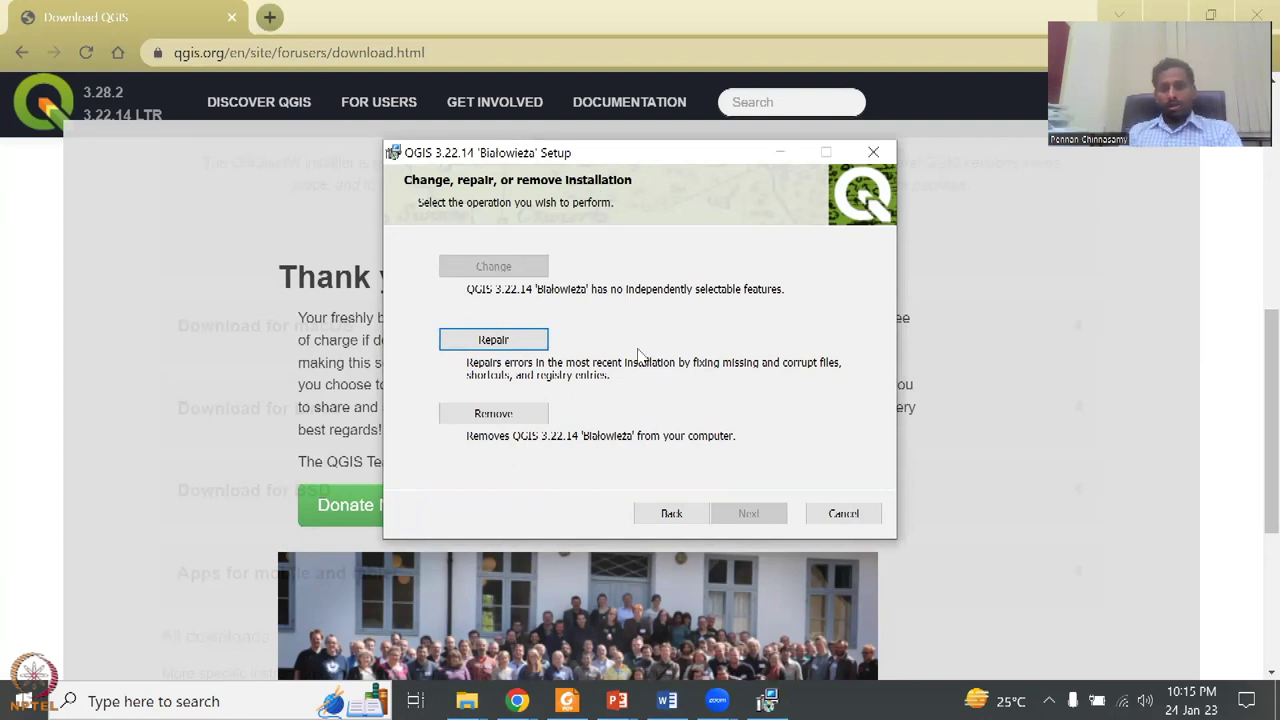
click(507, 414)
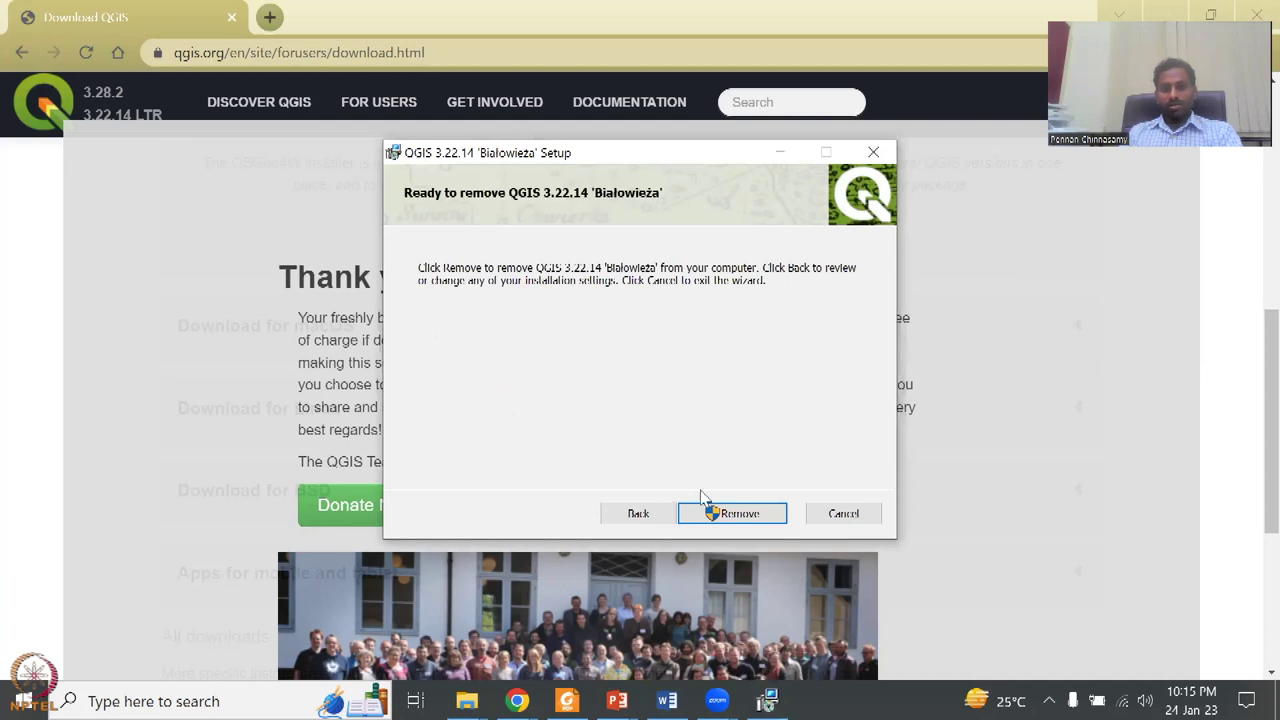
click(722, 513)
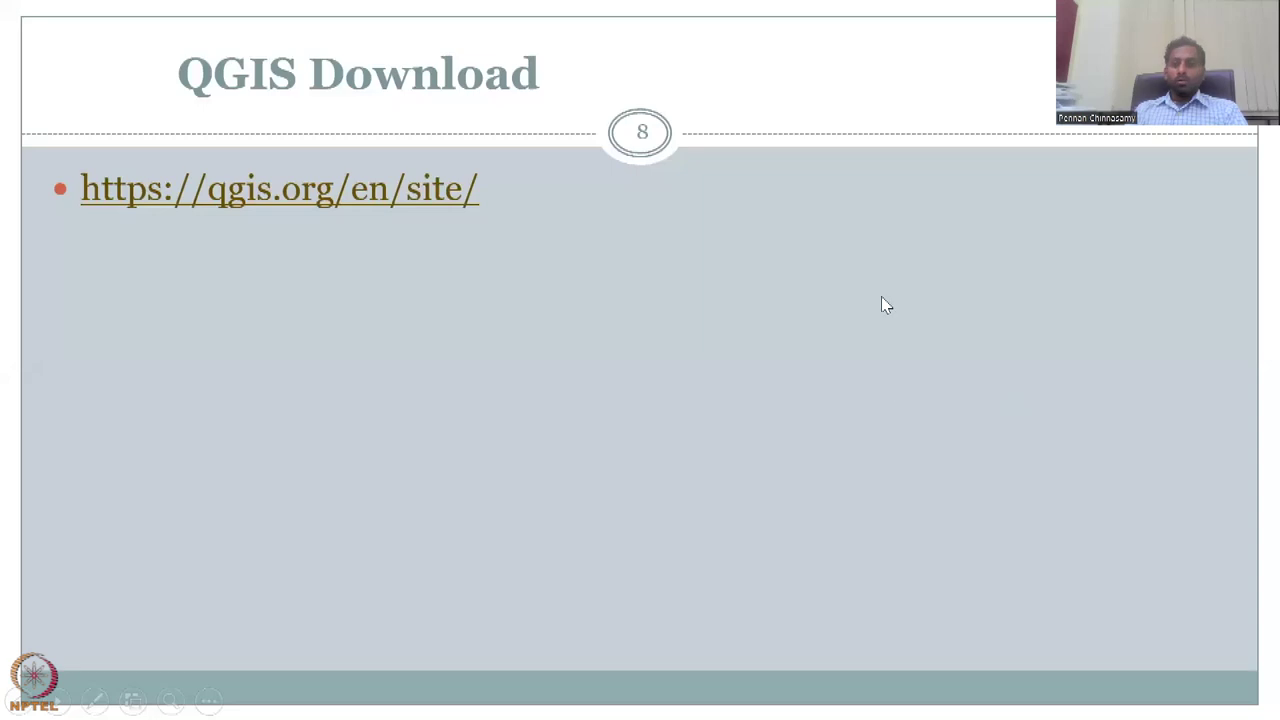
click(900, 366)
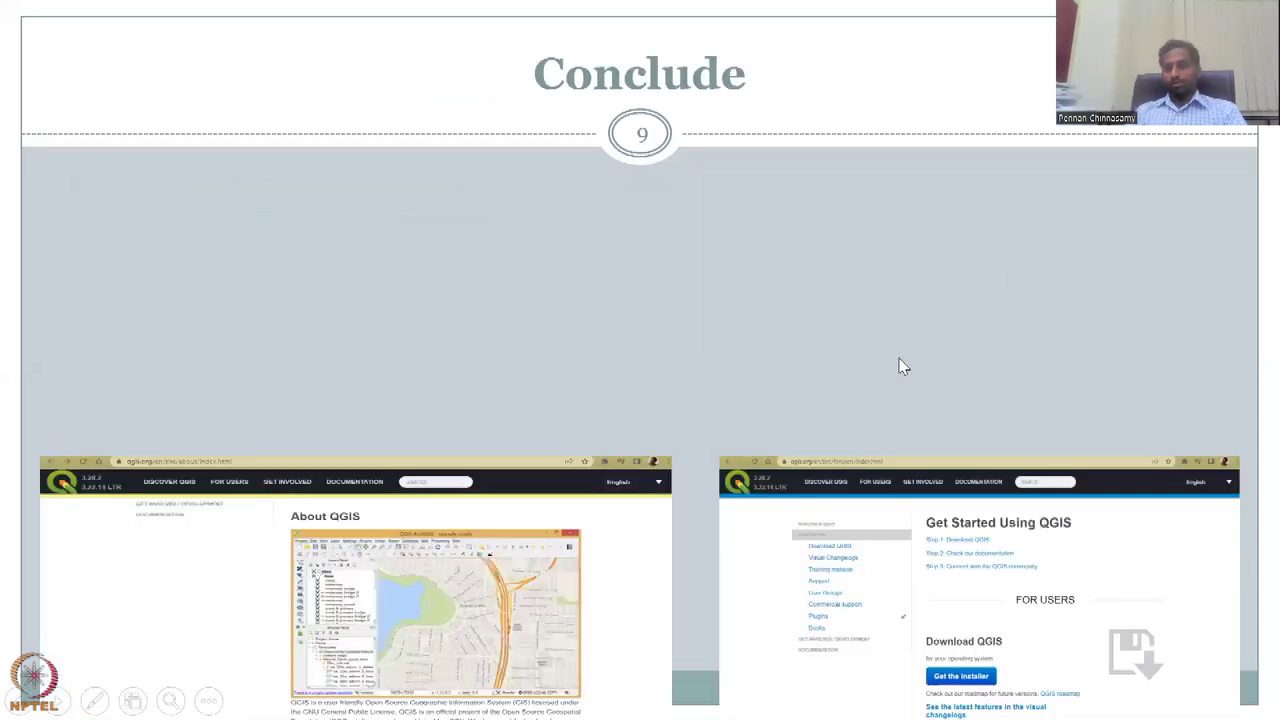